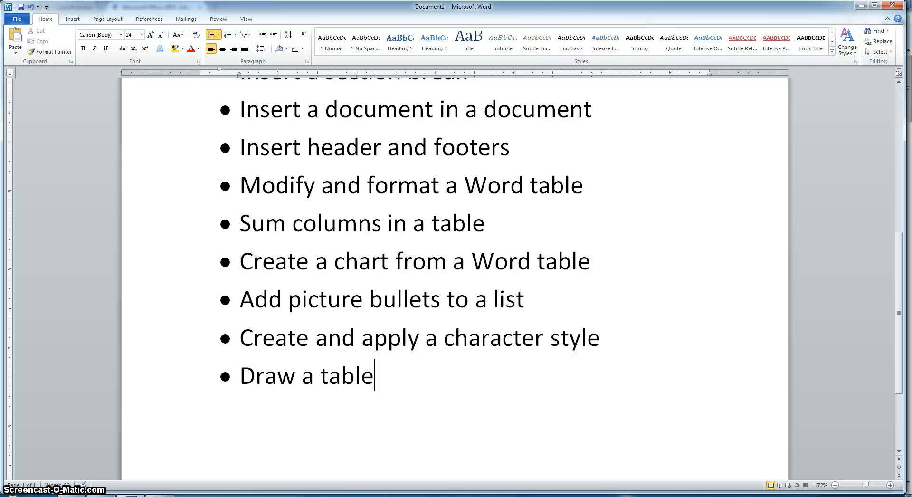
Step: Save the bulleted topic list to the Desktop as a Word document named WordCh4-Intro
click(15, 20)
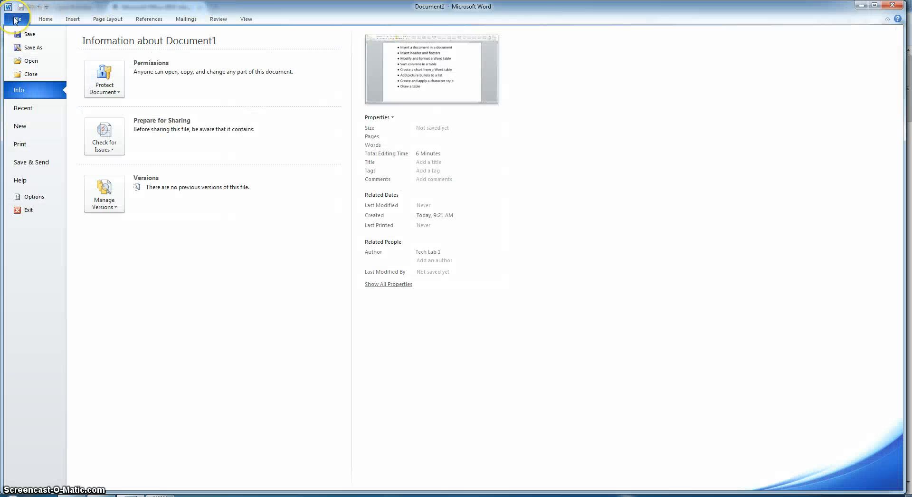
click(40, 49)
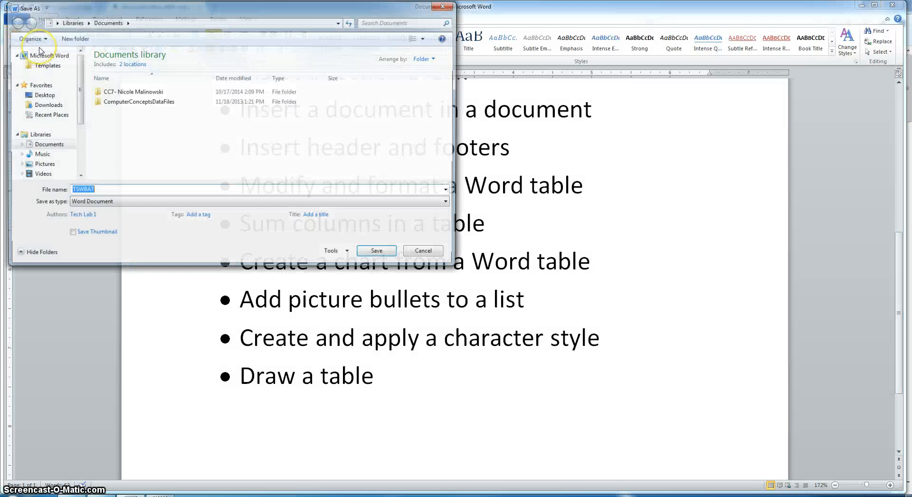
click(42, 95)
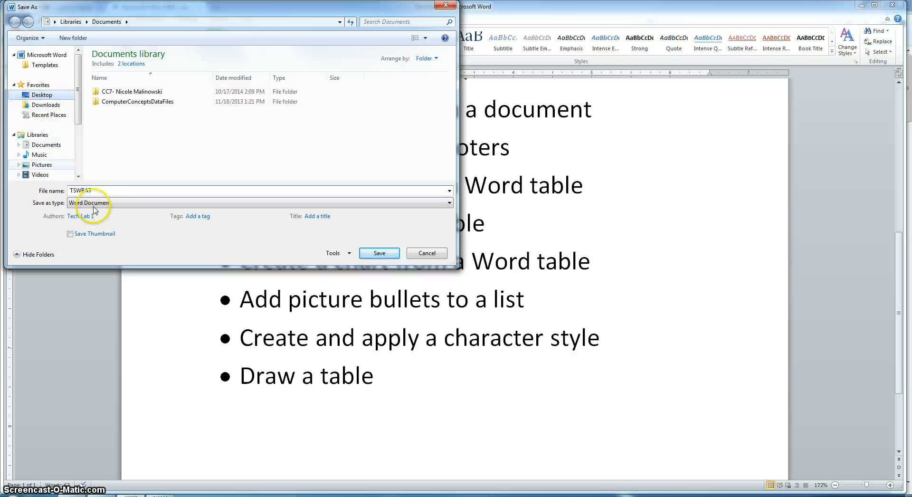
text(W)
click(51, 190)
text(ord)
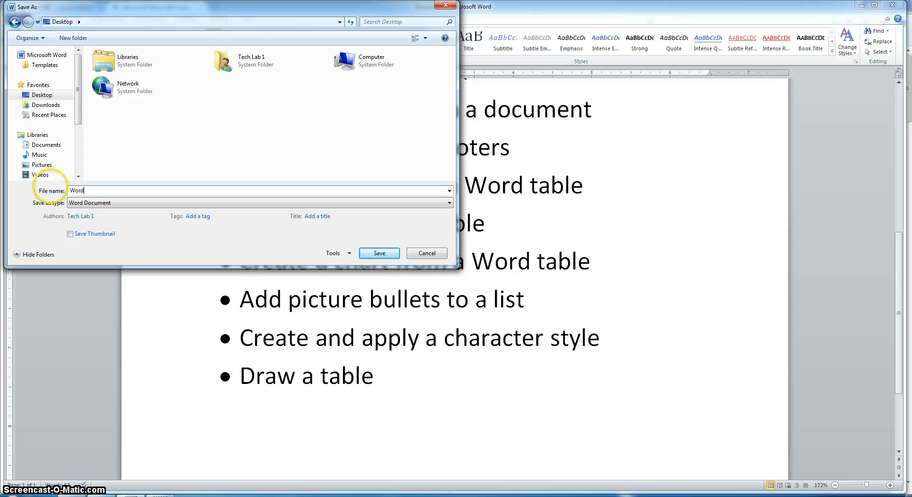
text(Ch4-Intro)
click(379, 253)
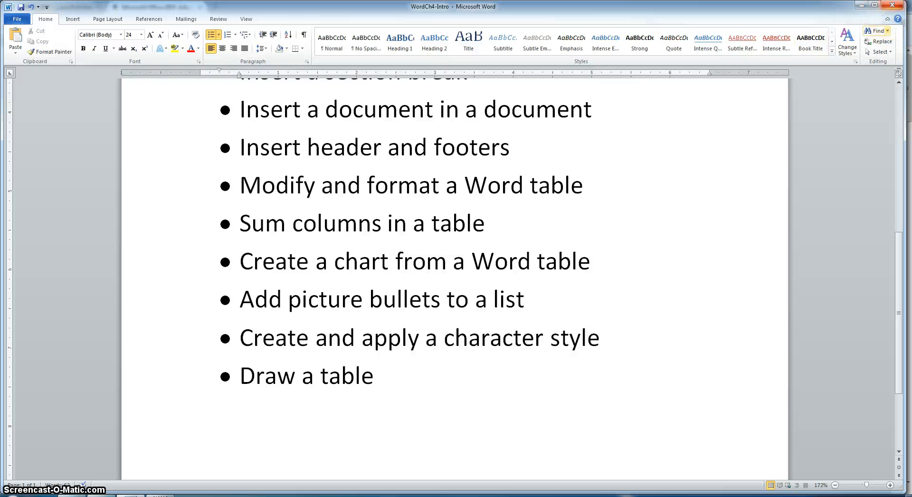
Step: Close the saved document and minimize both open browser windows to reach the desktop
click(896, 5)
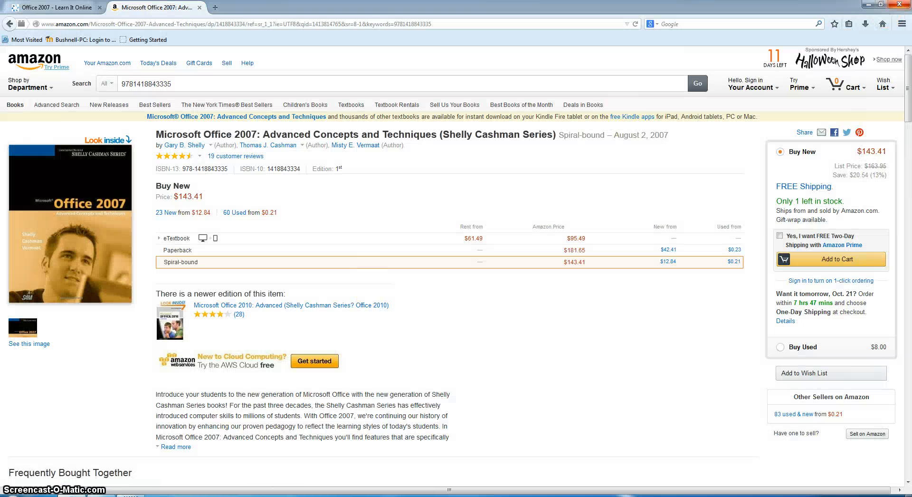
click(28, 8)
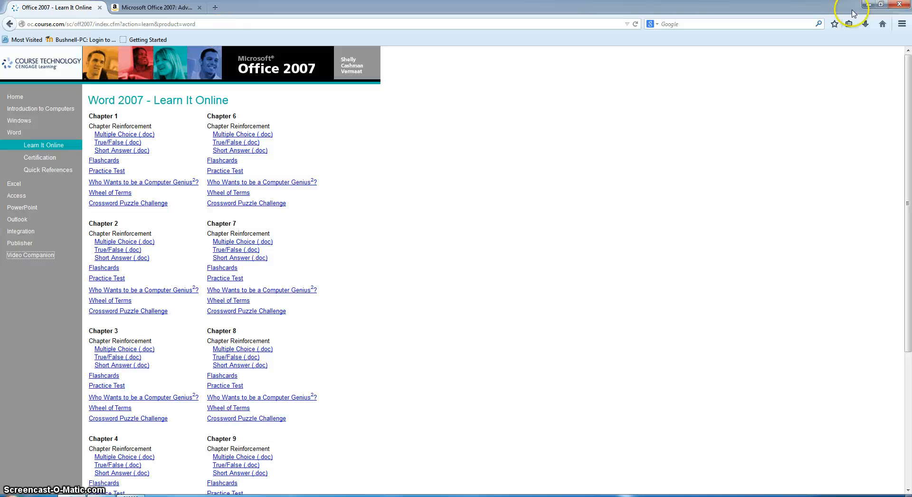
click(867, 5)
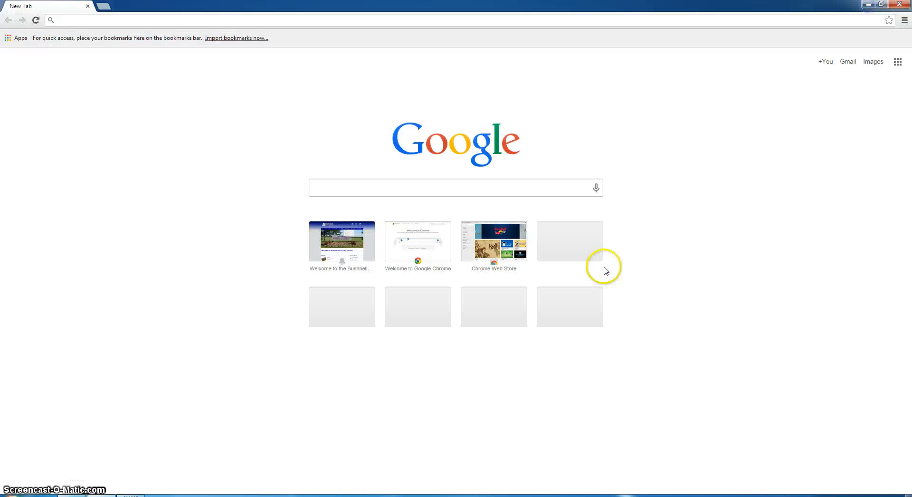
click(867, 5)
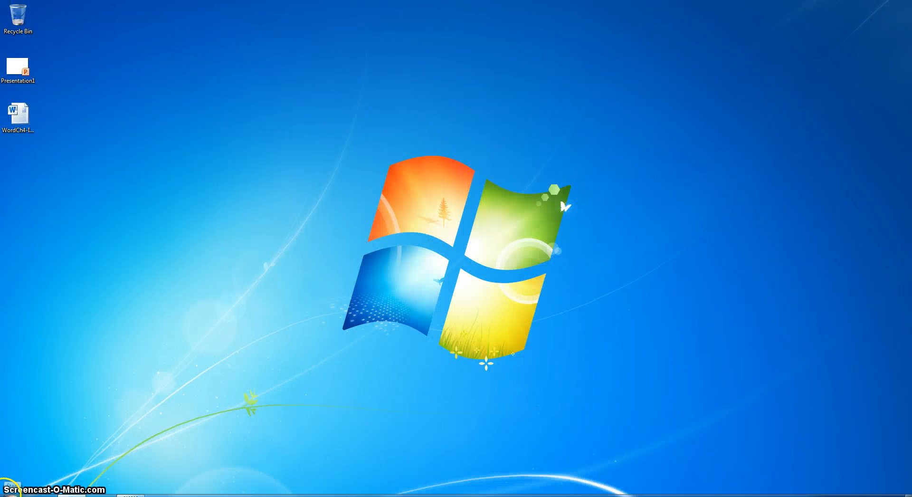
Step: Launch Microsoft Word 2010 with a new blank document
click(8, 492)
mouse_move(25, 262)
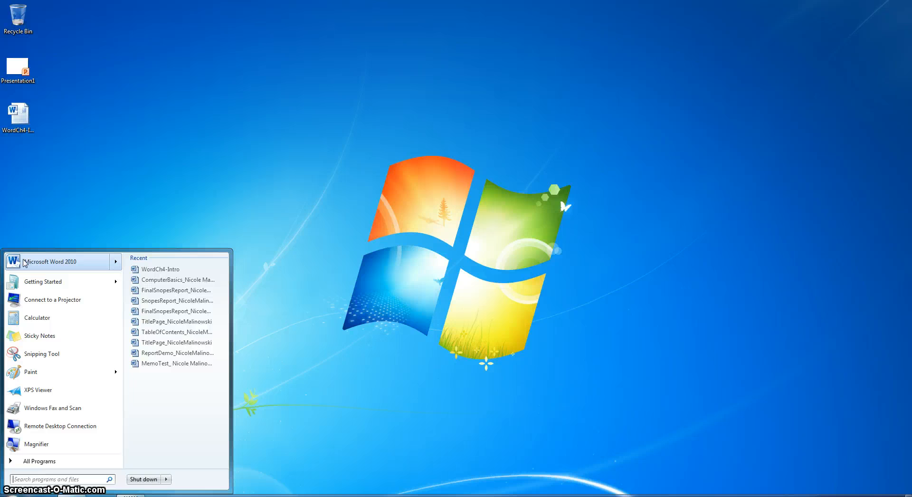
click(25, 262)
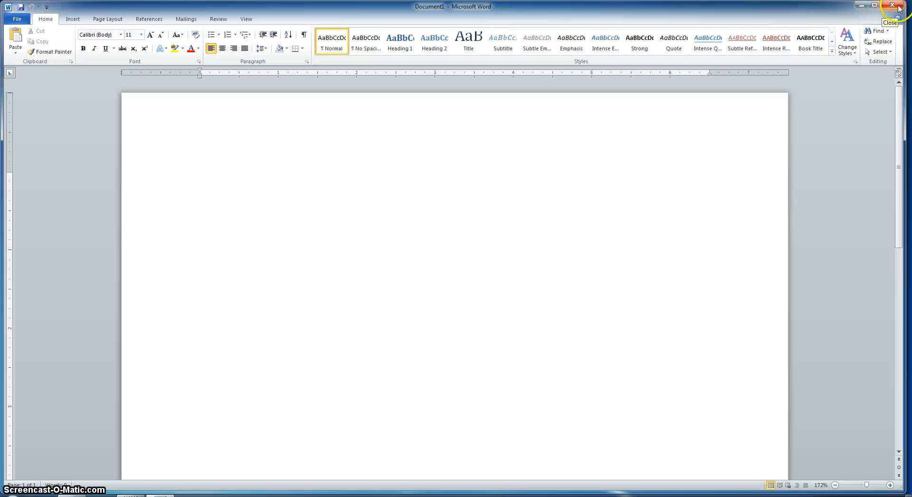
Step: Minimize the blank document's window and restore it
click(863, 7)
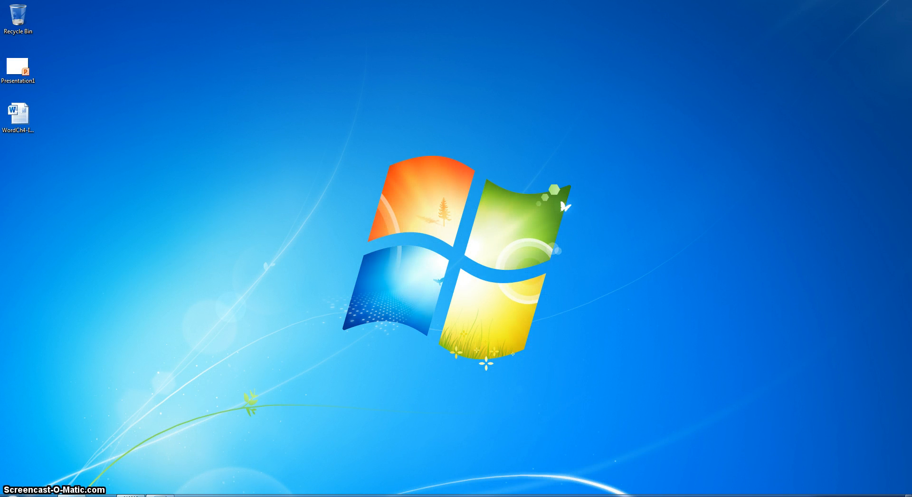
mouse_move(160, 495)
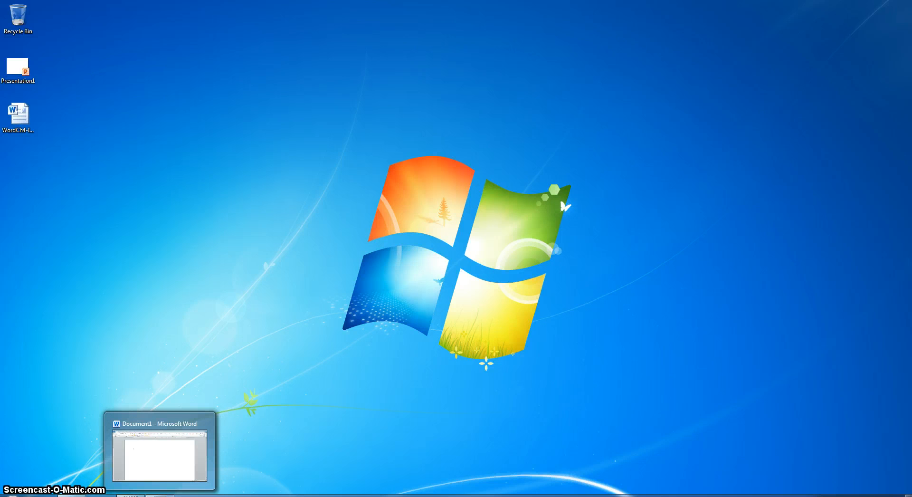
click(181, 449)
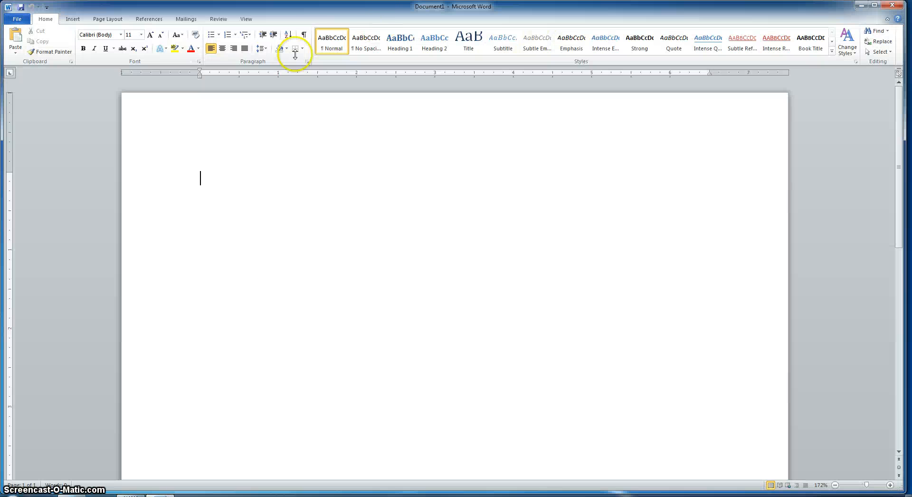
Step: Display the formatting marks and switch the document's style colors to the Verve color scheme
click(304, 36)
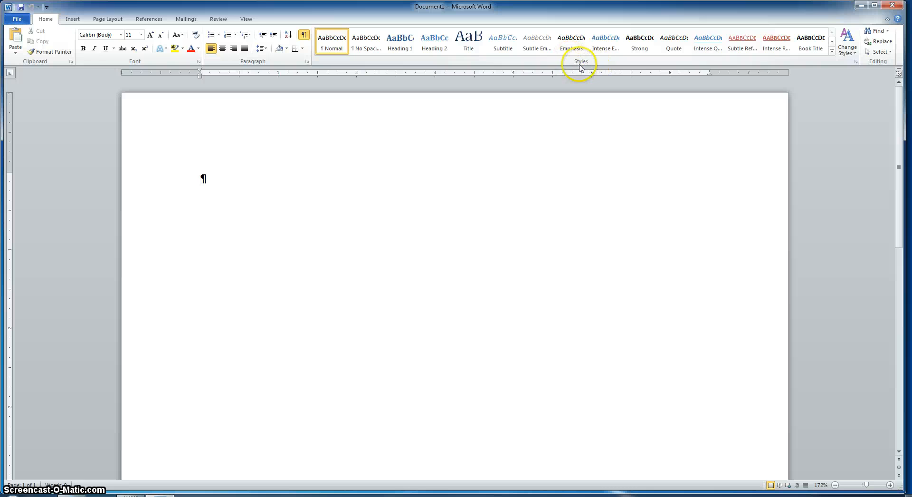
click(849, 40)
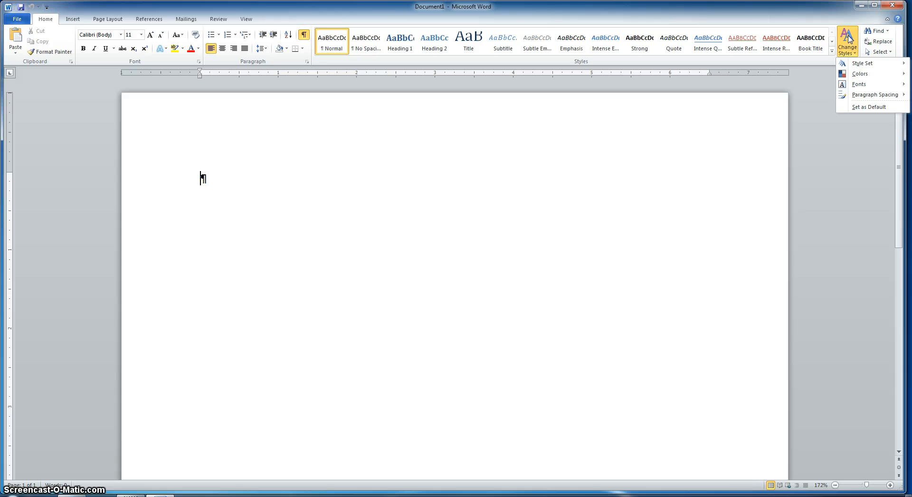
click(862, 73)
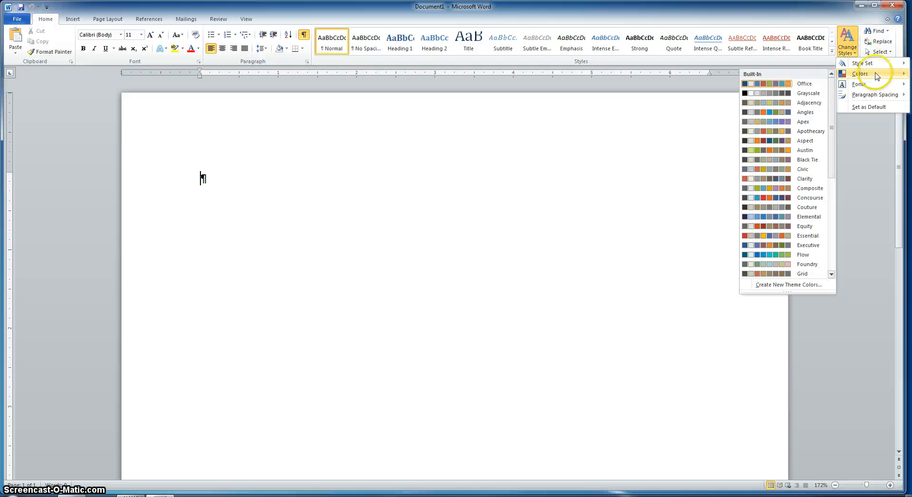
drag(834, 90, 836, 242)
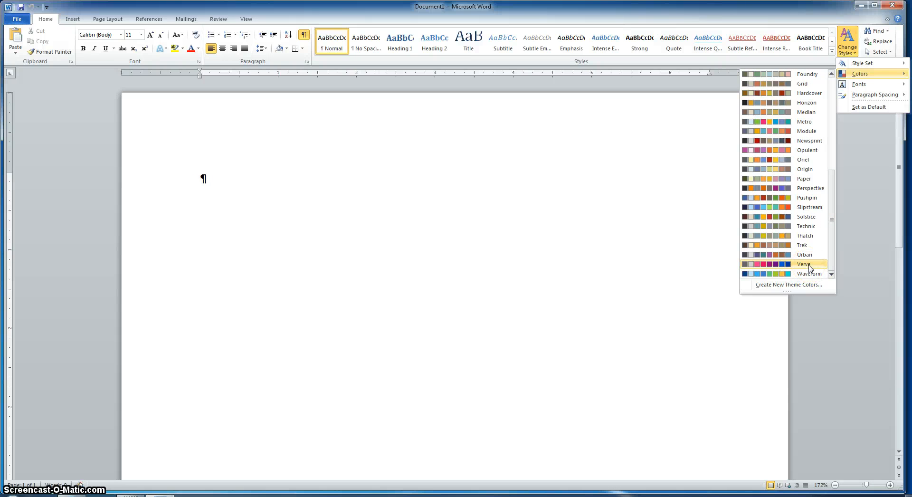
click(810, 267)
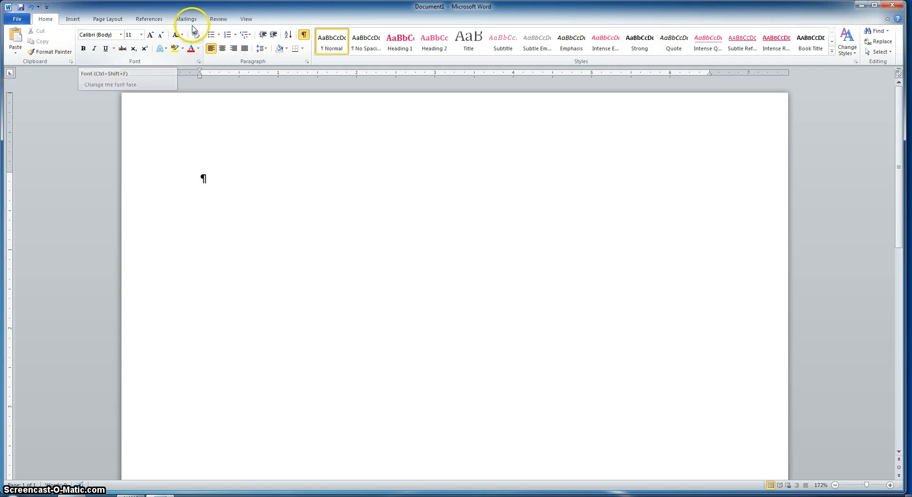
Step: Set the font size of the empty first paragraph to 50 and center it
click(142, 35)
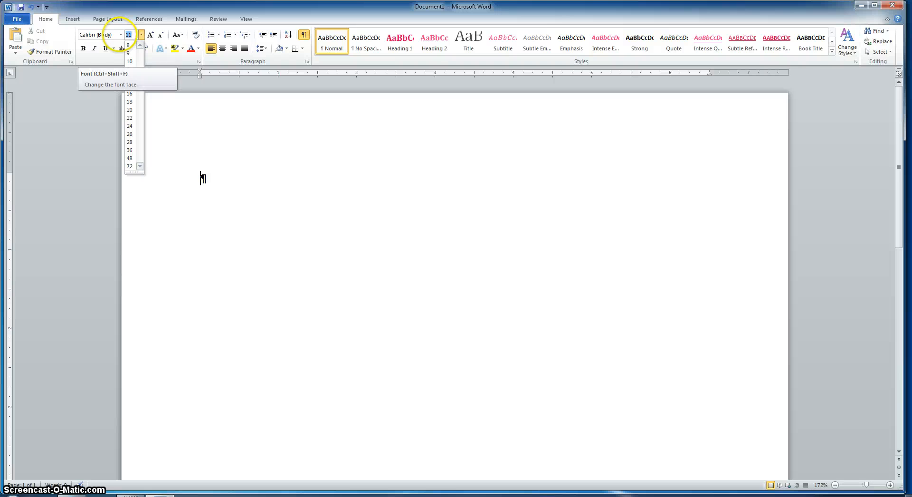
text(50)
key(Return)
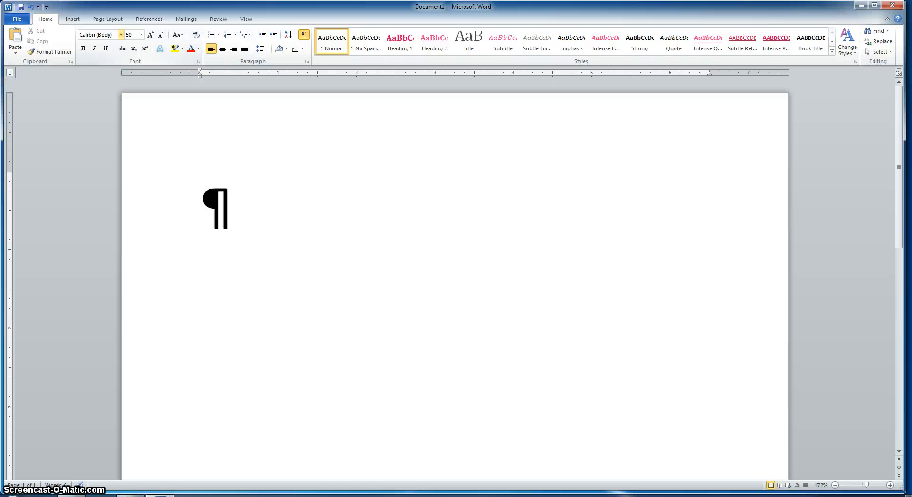
click(221, 48)
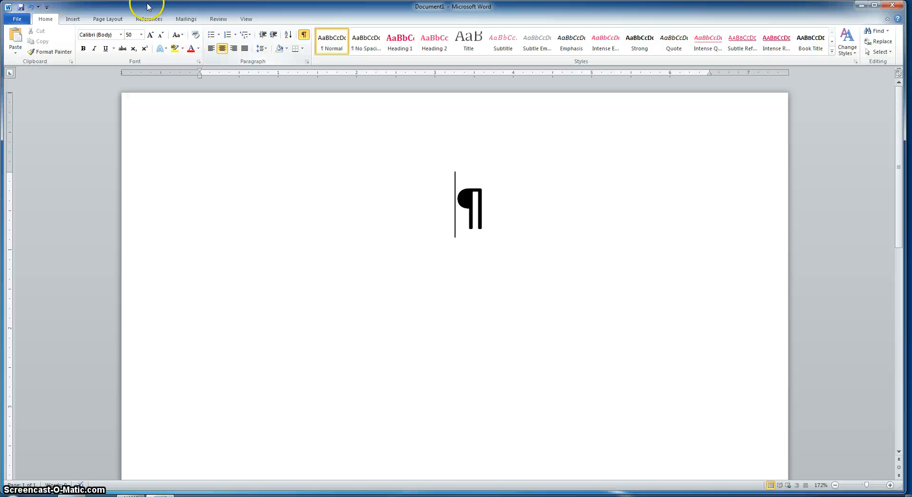
click(121, 34)
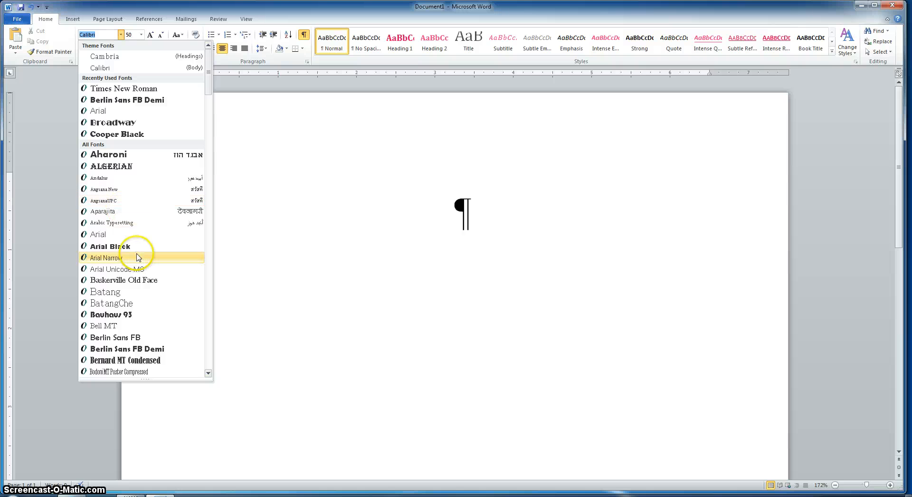
click(209, 153)
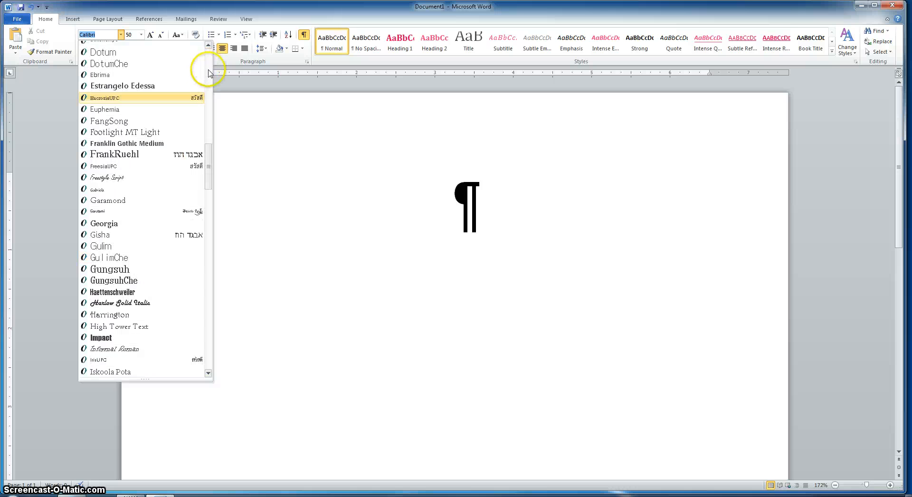
click(210, 244)
drag(210, 267, 206, 351)
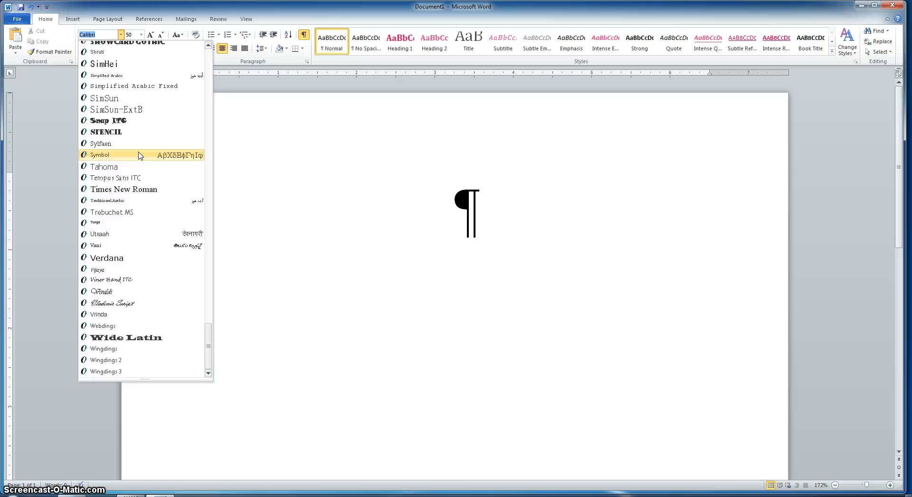
click(136, 171)
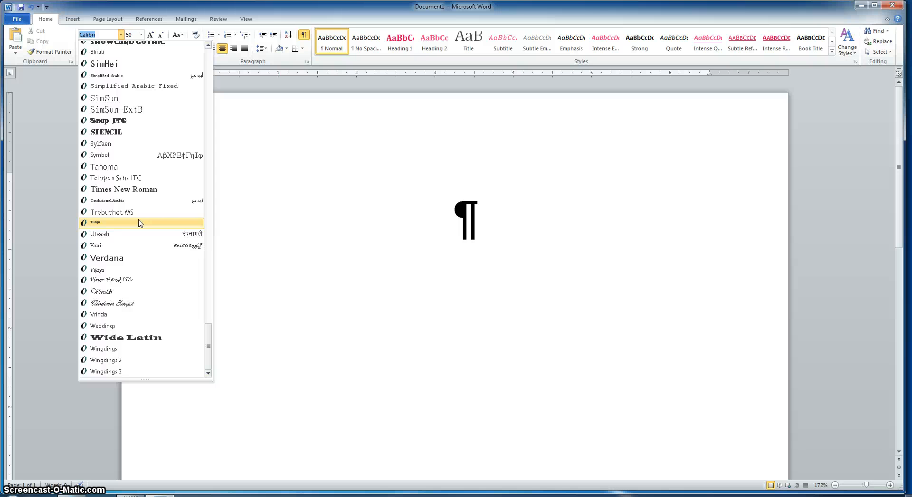
click(506, 222)
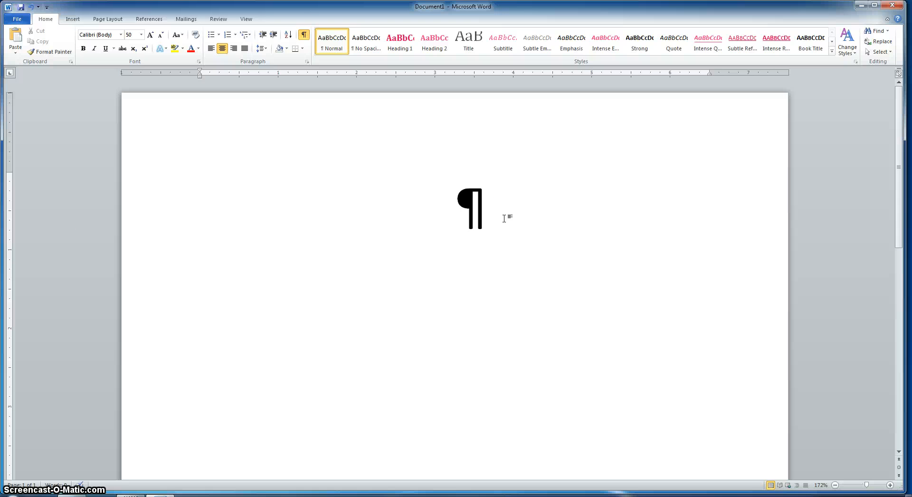
Step: Enter the title text "Charity Auction" on the centered first line
text(Ch)
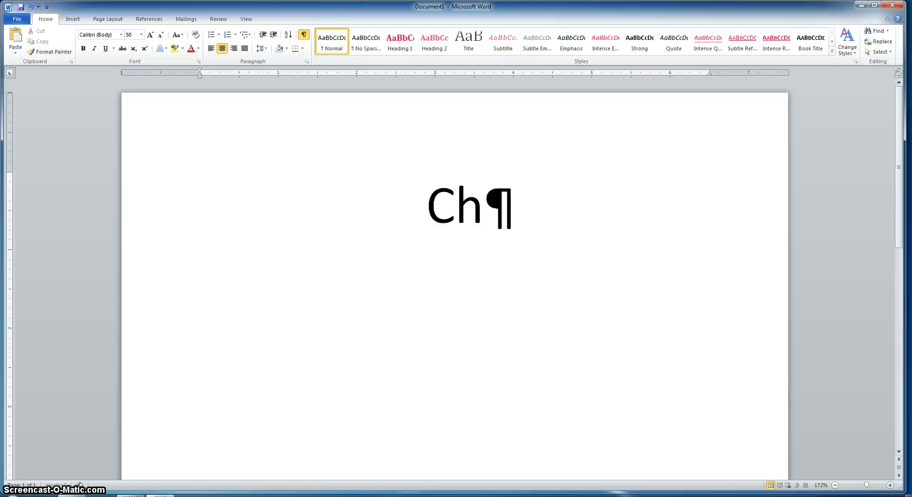
text(arity )
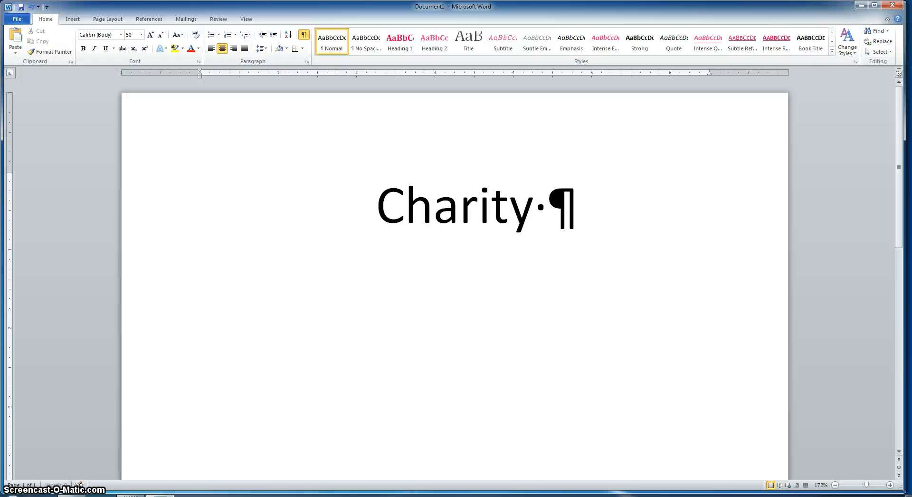
text(Auction)
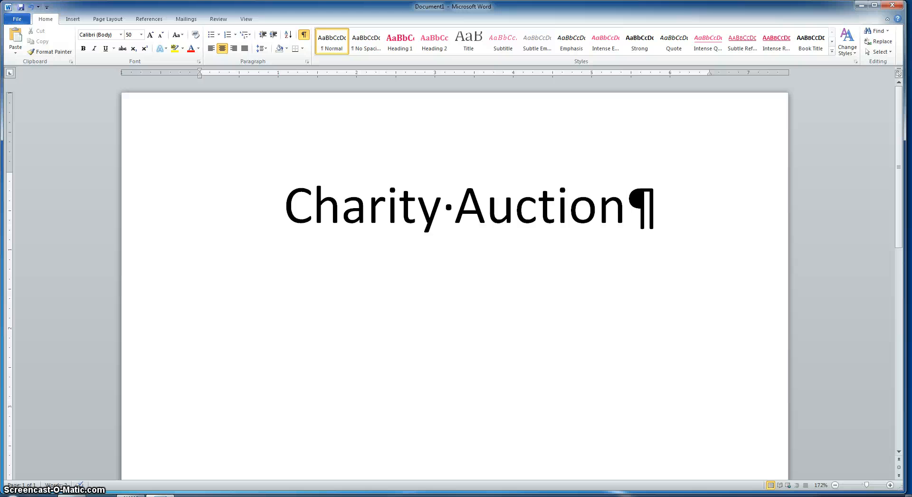
Step: Set up a 6 pt light gray box border for the title paragraph
click(303, 49)
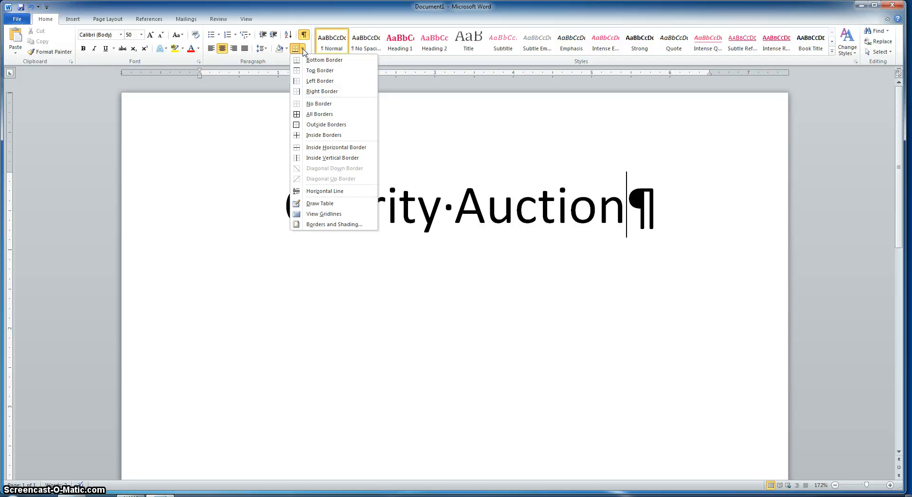
click(333, 225)
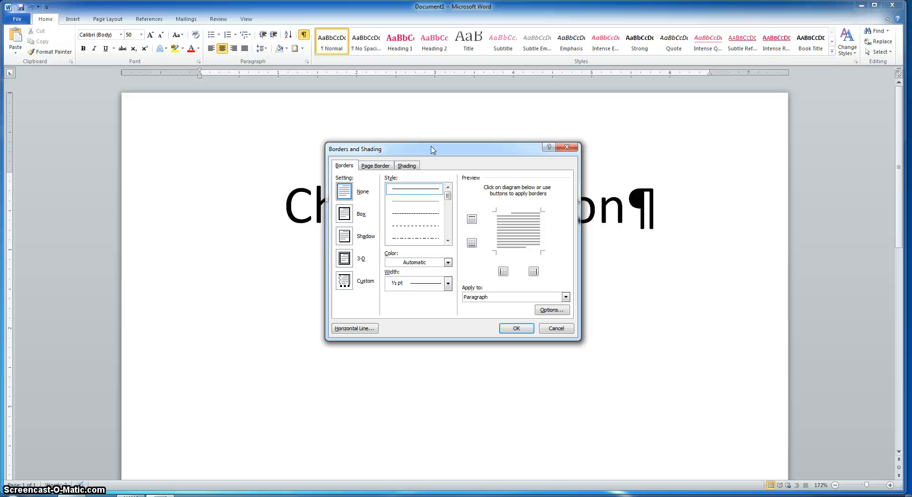
click(345, 216)
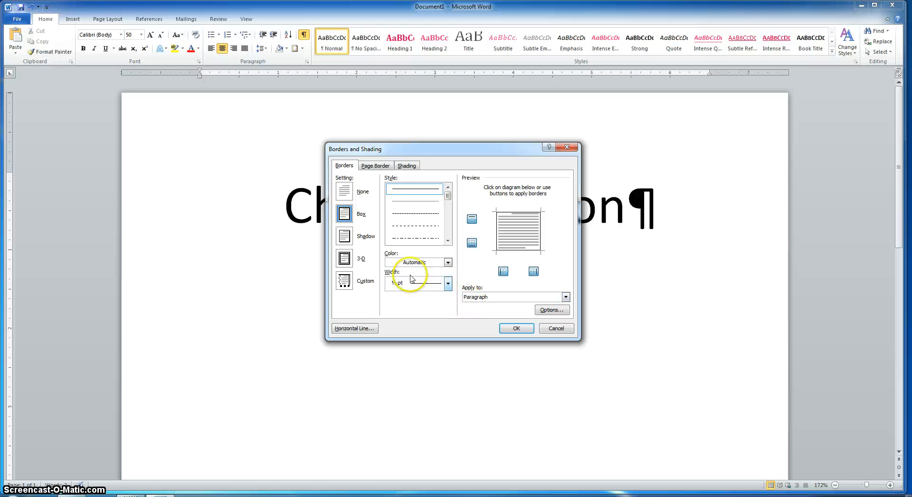
click(448, 284)
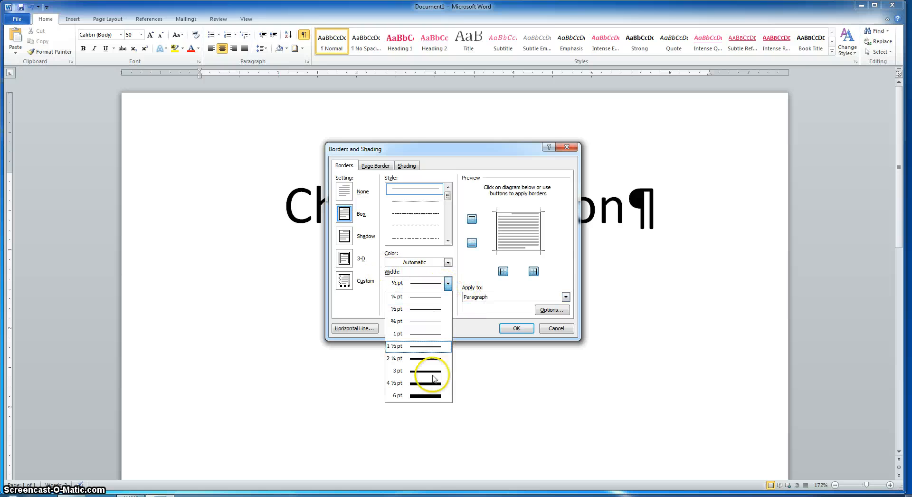
click(429, 398)
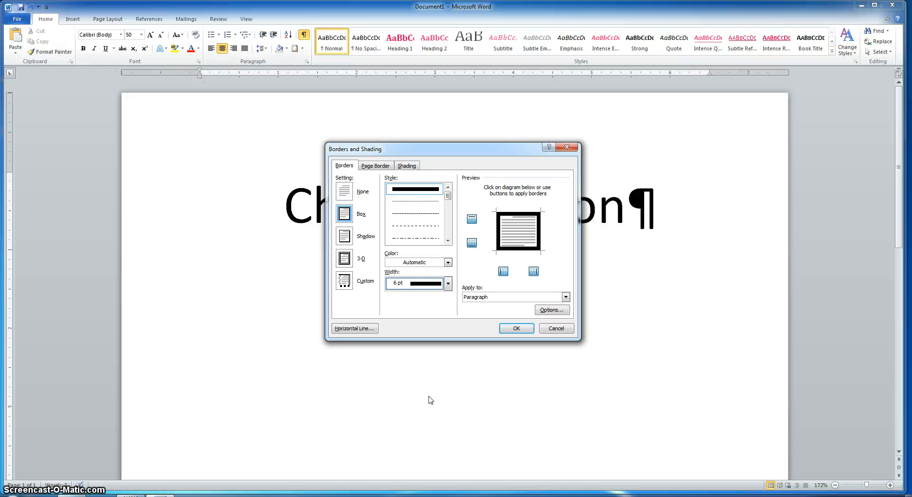
click(448, 262)
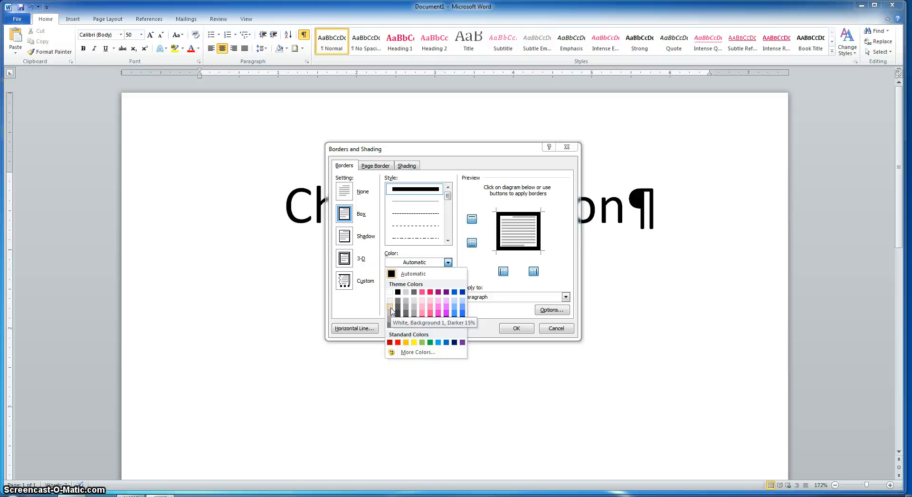
click(414, 301)
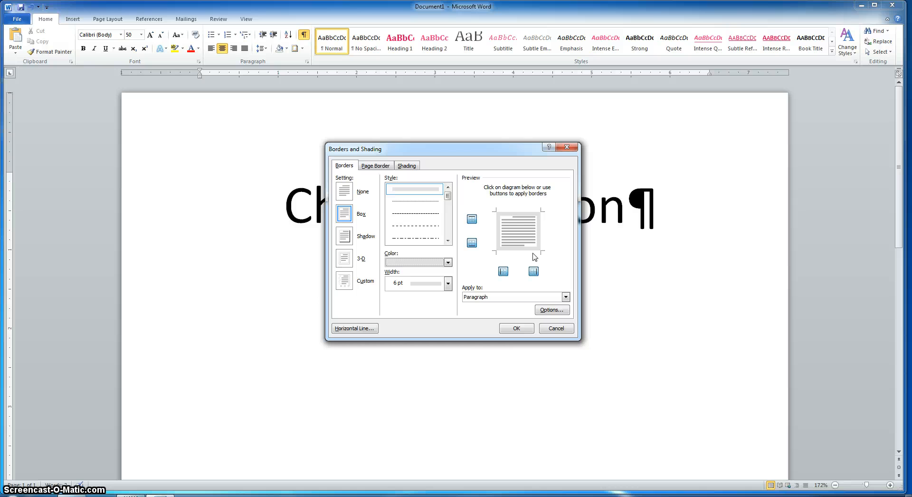
Step: Try turning individual sides of the box border off and back on in the border preview
click(472, 244)
click(471, 219)
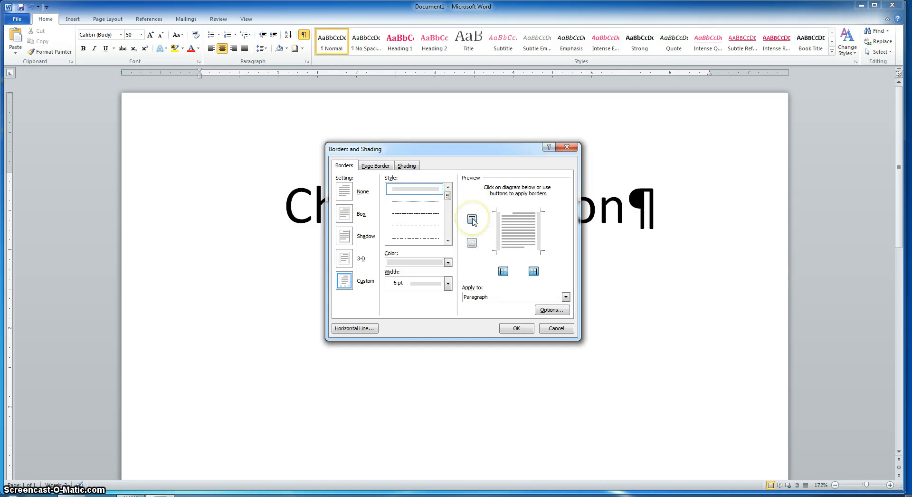
click(472, 244)
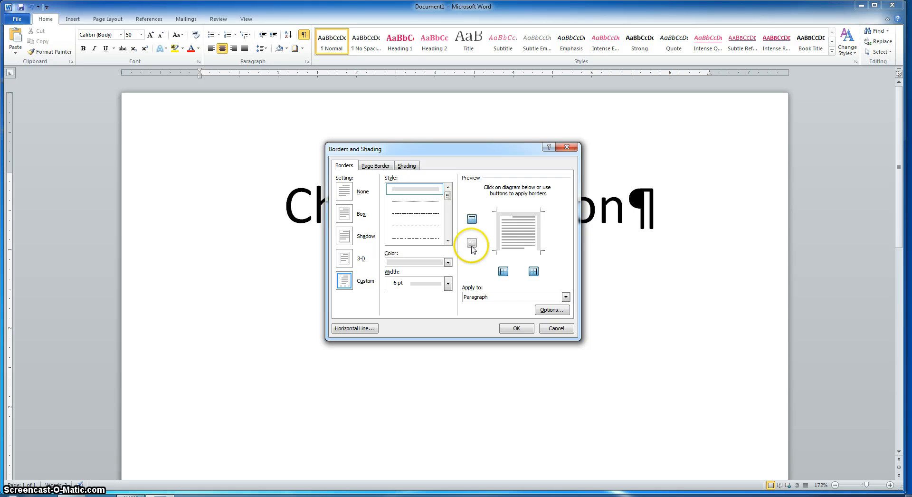
click(471, 219)
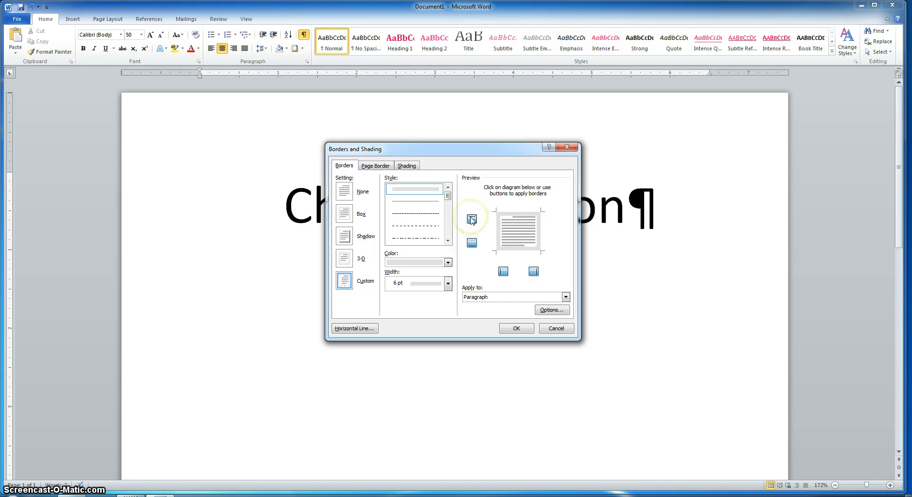
click(471, 243)
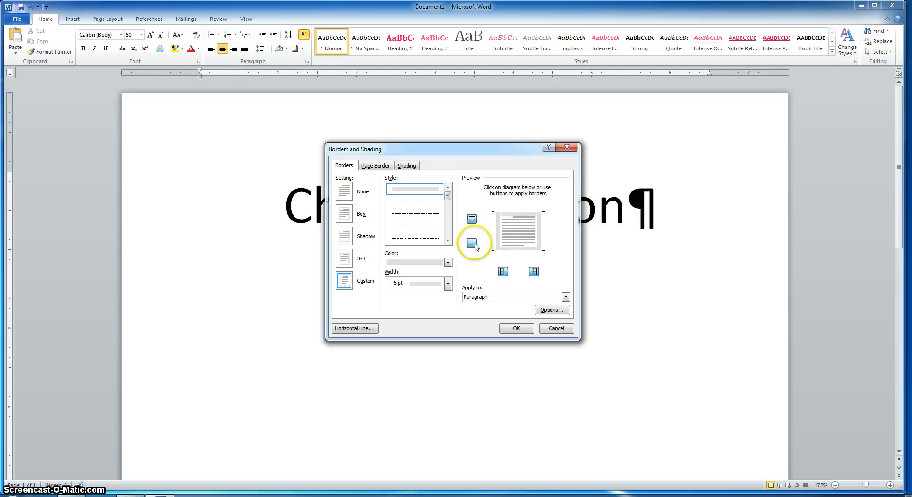
click(503, 272)
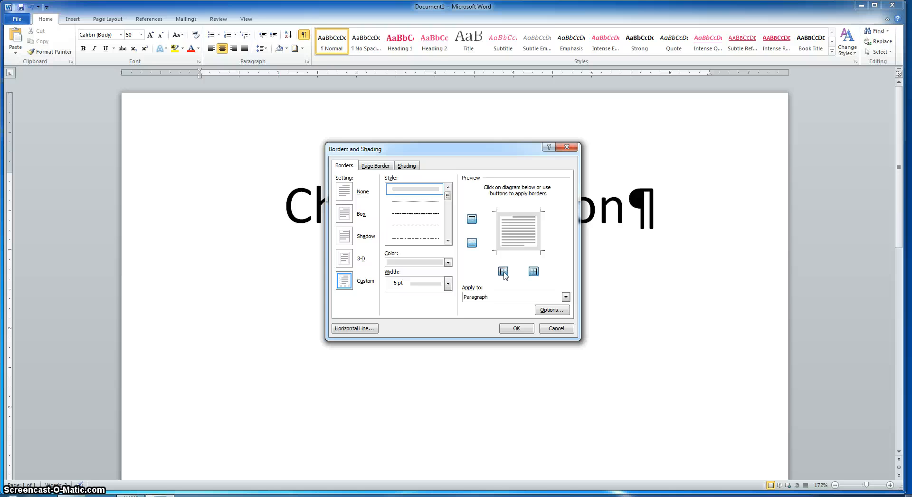
click(534, 272)
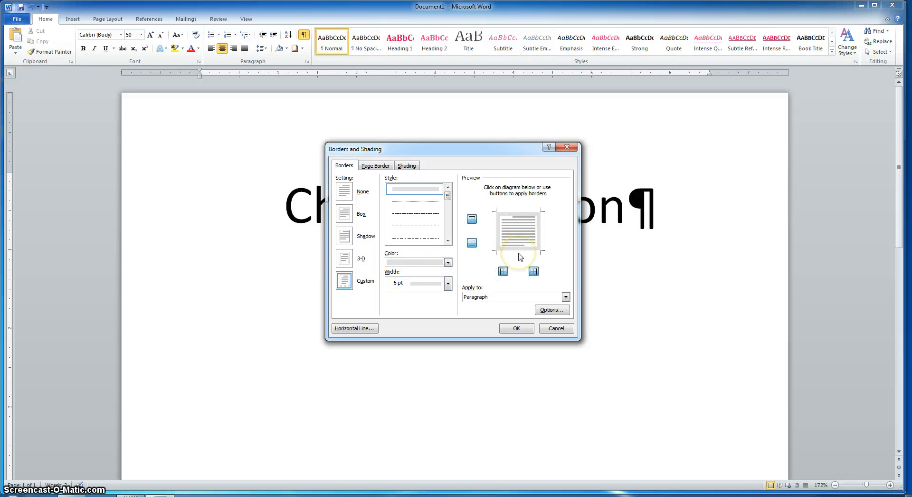
Step: Apply the border settings to the title paragraph and make the text "Charity Auction" bold
click(521, 329)
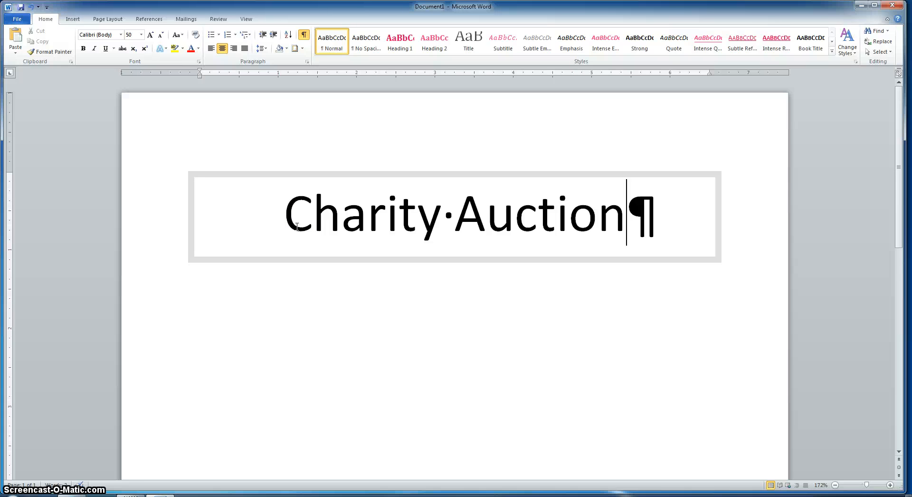
drag(263, 208, 619, 209)
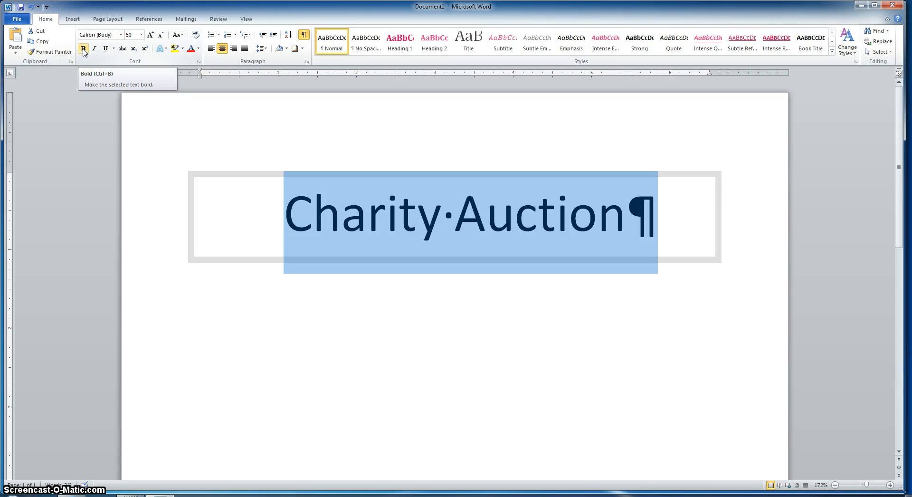
click(83, 49)
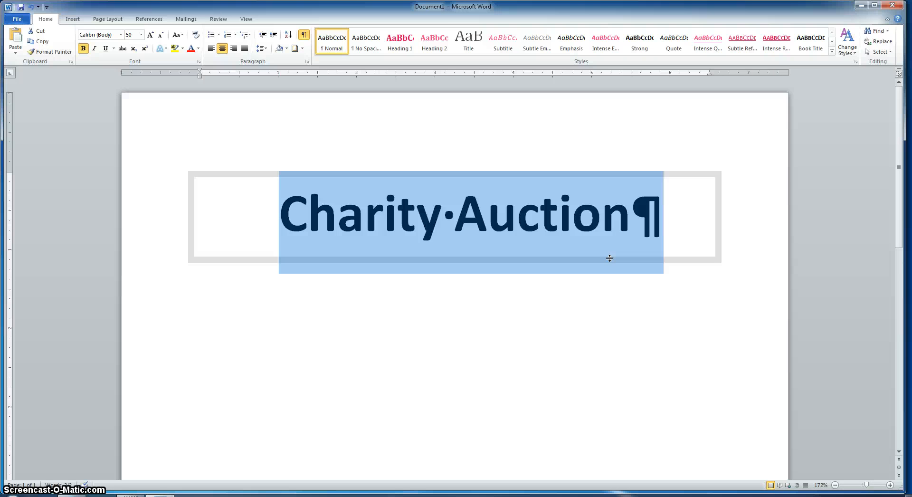
Step: Shade the title paragraph with the dark crimson theme color Accent 2, Darker 25%
click(287, 50)
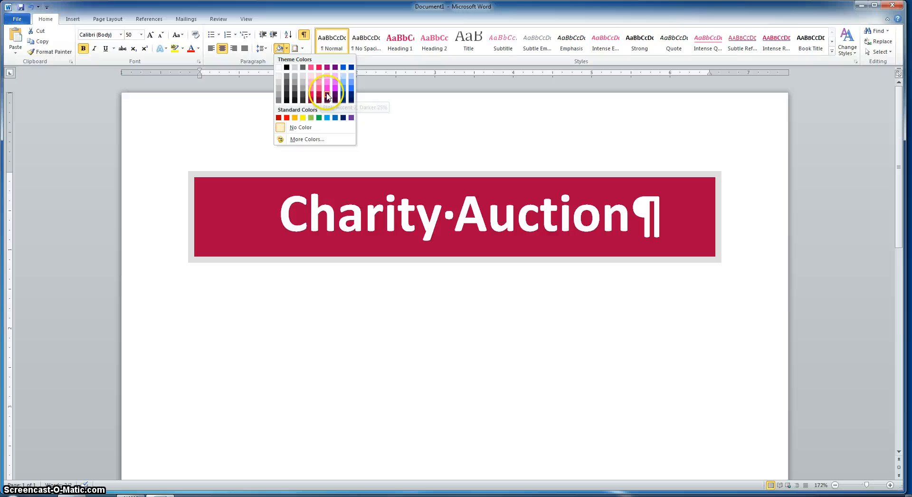
click(318, 96)
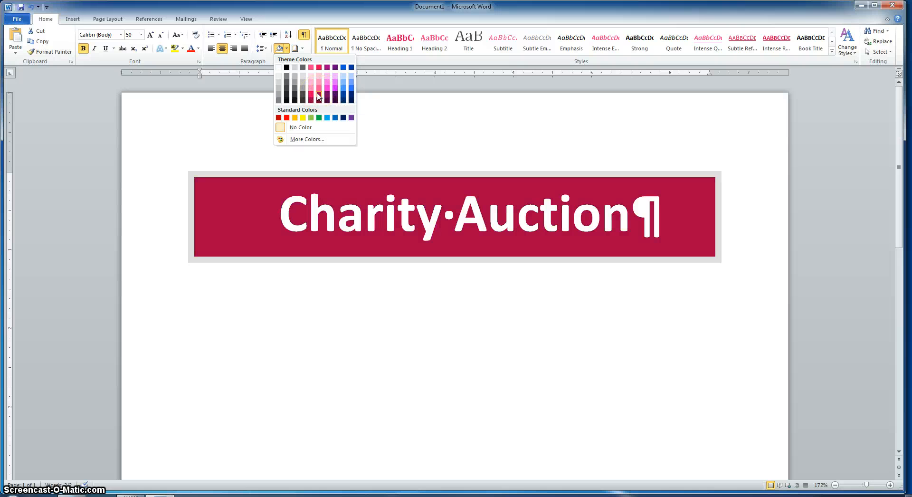